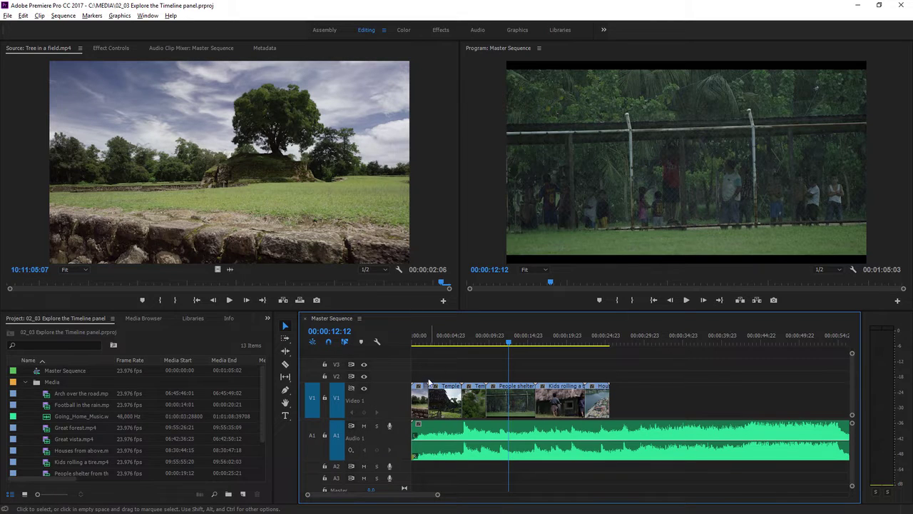
- Select the Going_Home_Music audio clip, the People shelter clip and the neighbouring Temple clip at the sequence's start, one after another
left_click(483, 433)
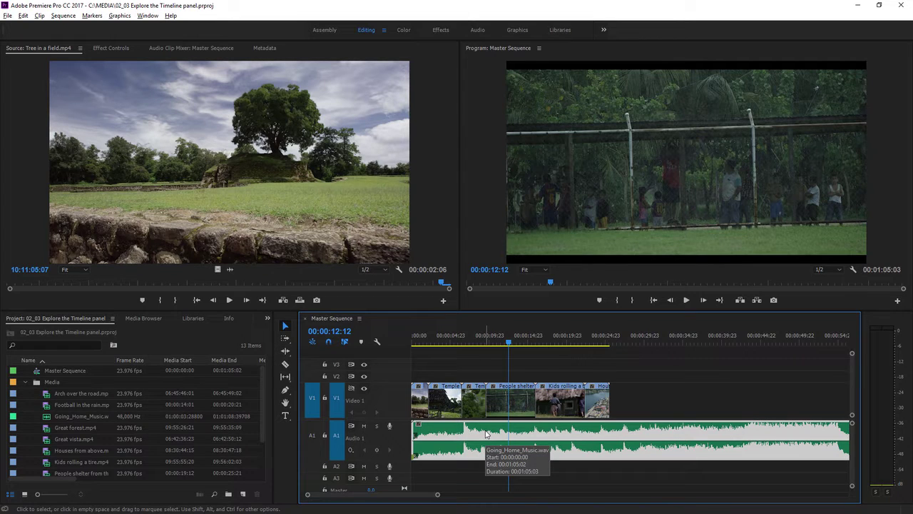
left_click(499, 405)
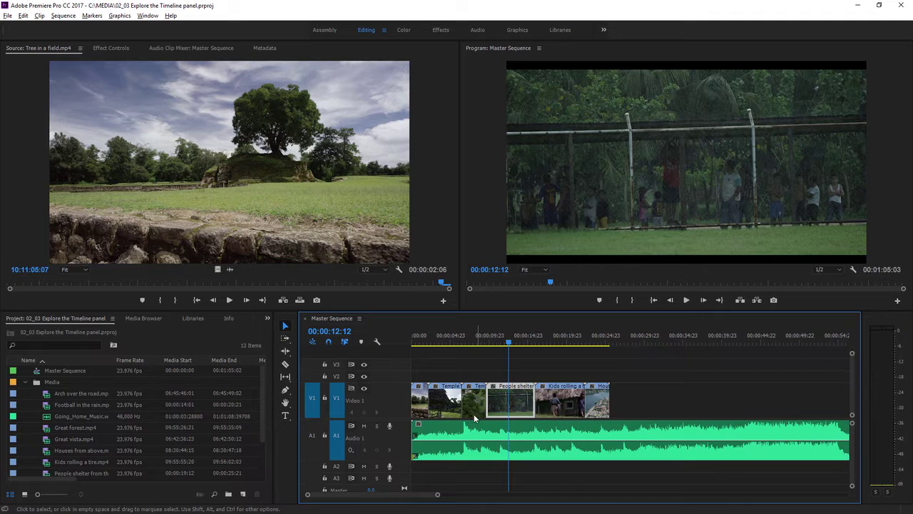
left_click(444, 406)
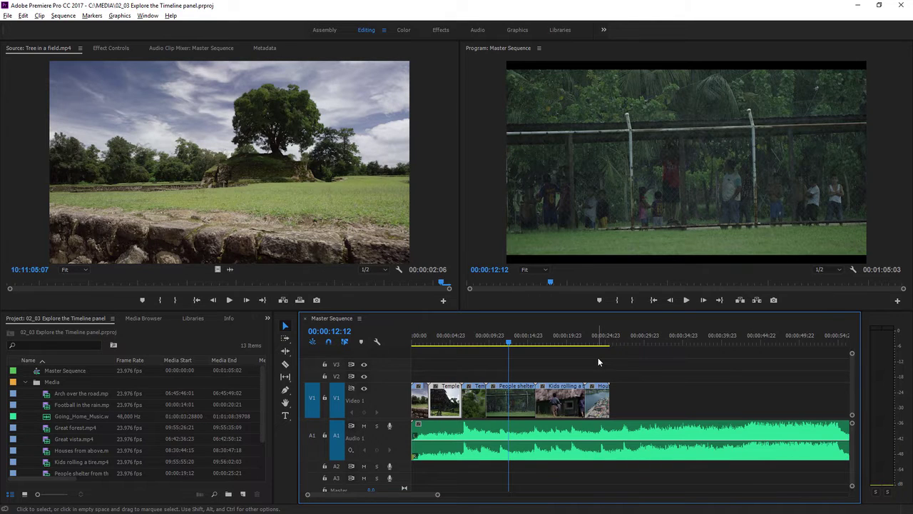
- Play the sequence until the aerial Houses clip, stop playback and select the Kids rolling a tire clip on Video 1
left_click(686, 300)
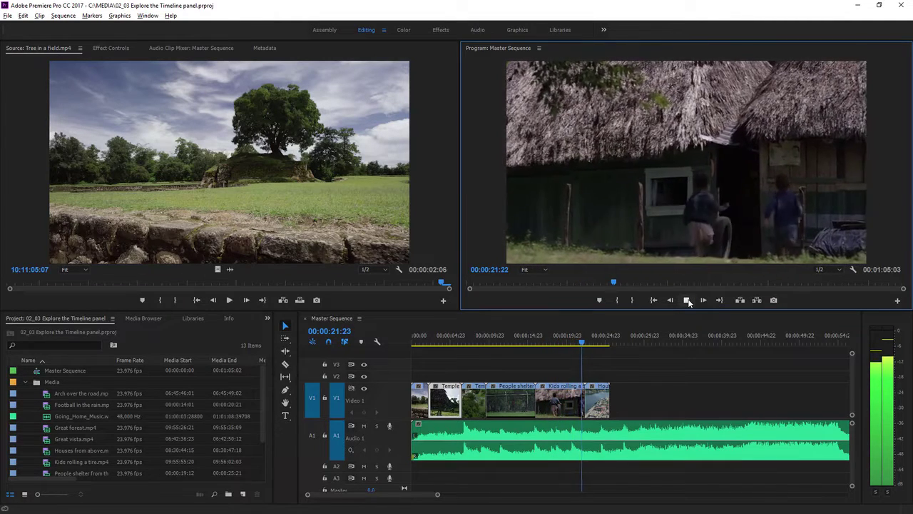
left_click(687, 300)
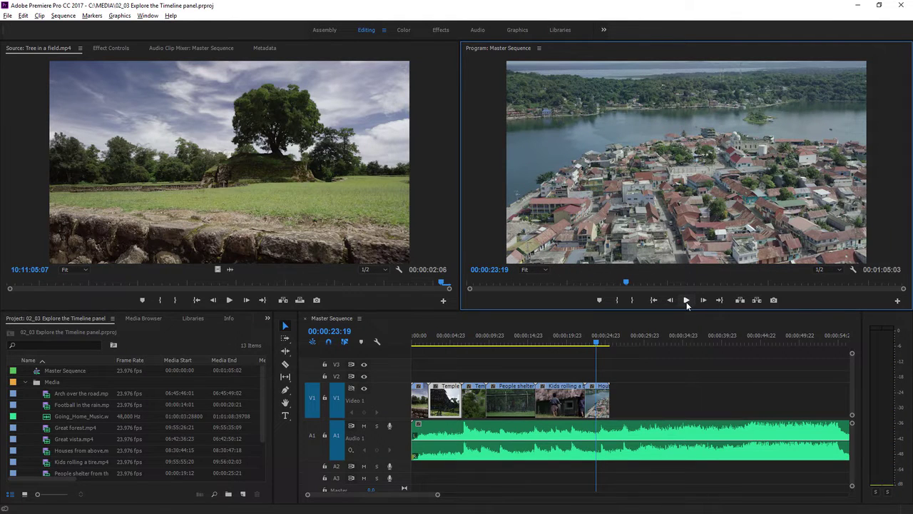
left_click(571, 404)
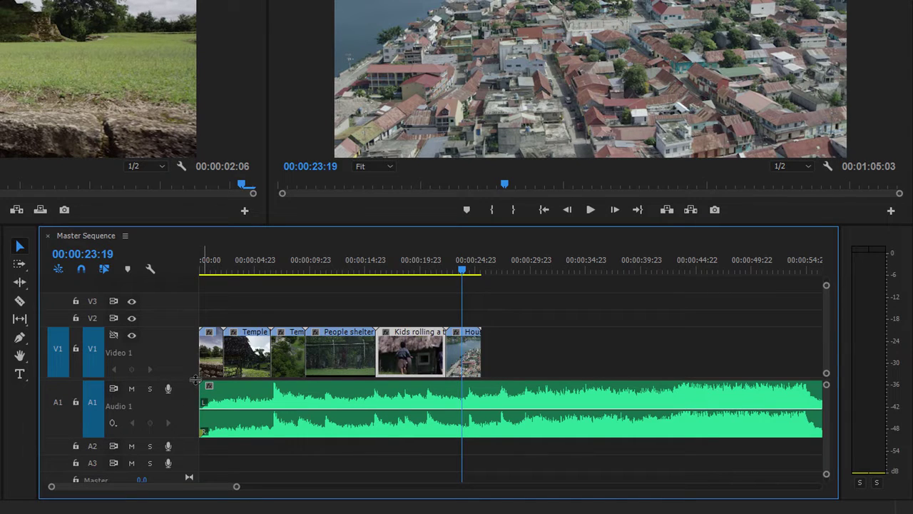
scroll(188, 360, "down", 2)
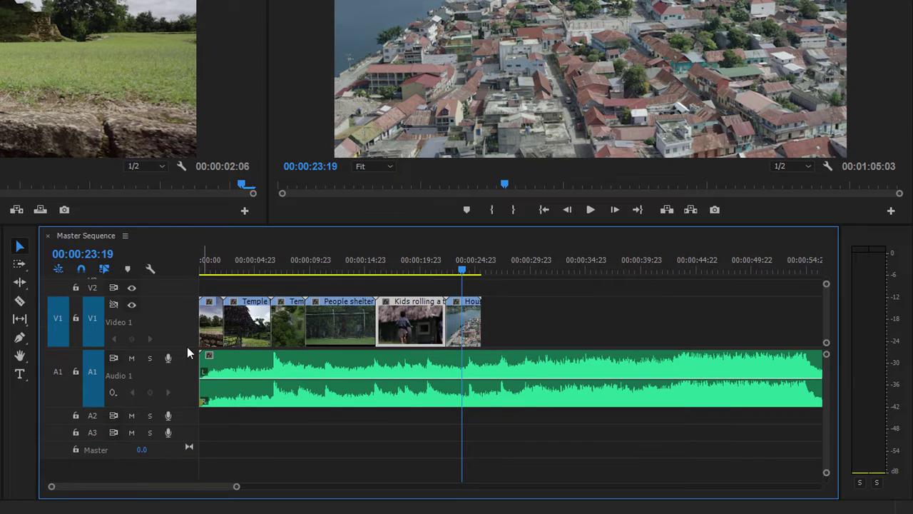
left_click_drag(186, 364, 184, 386)
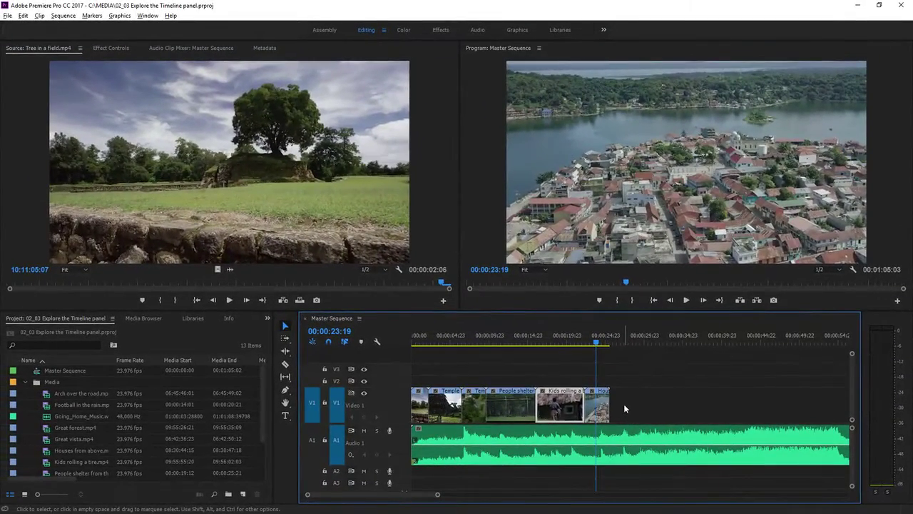
- Maximize and restore the timeline, do the same with the project's media list, and make the timeline active again
key("grave")
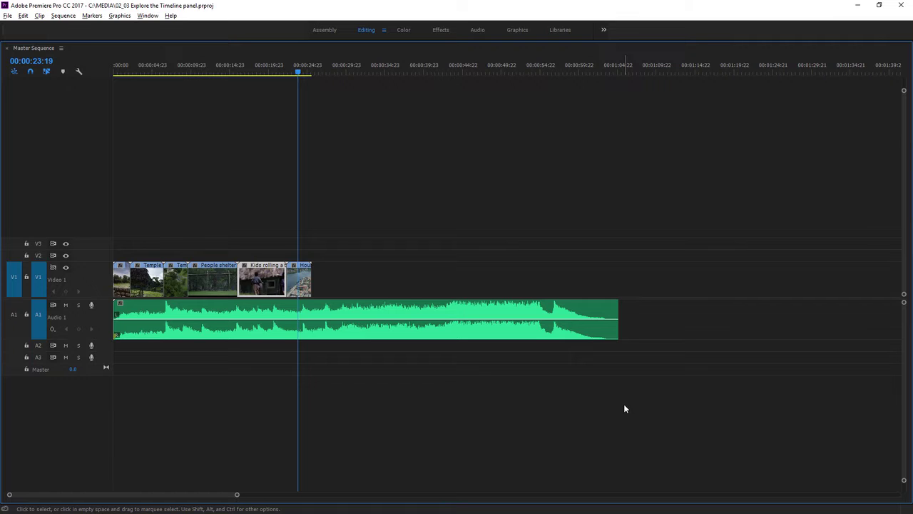
key("grave")
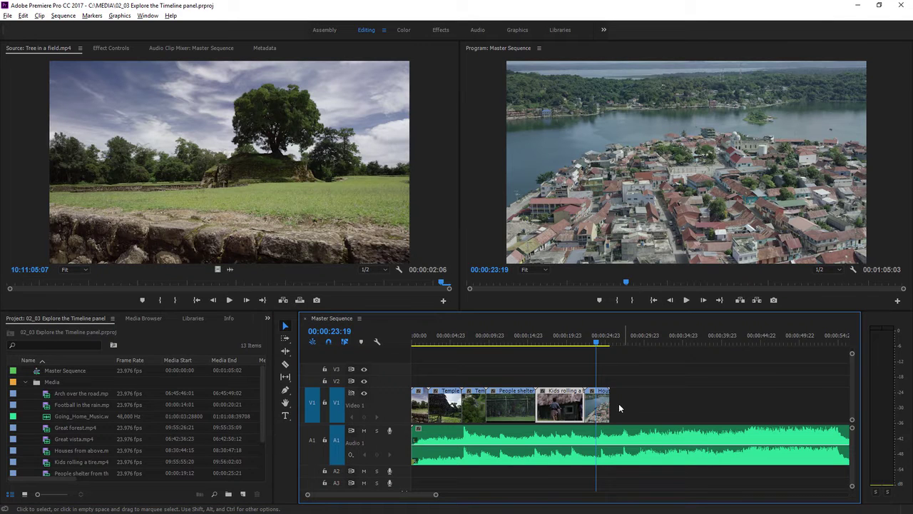
key("grave")
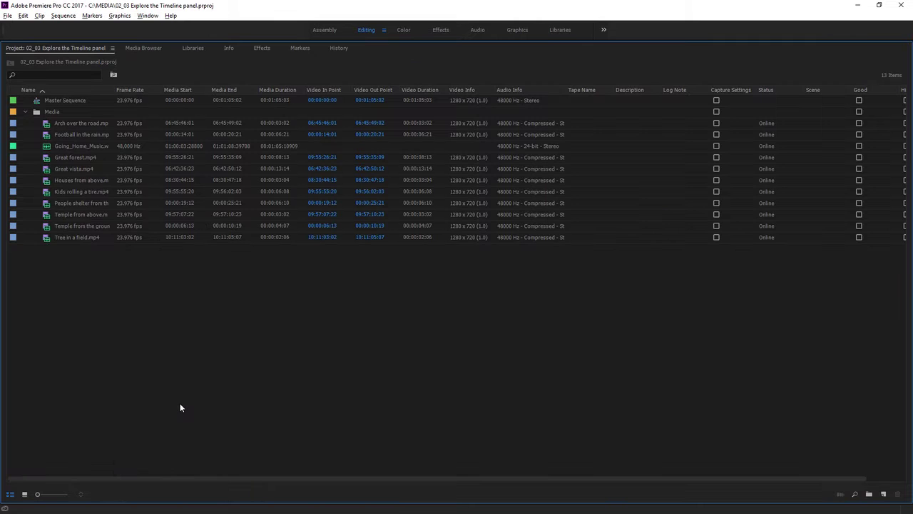
key("grave")
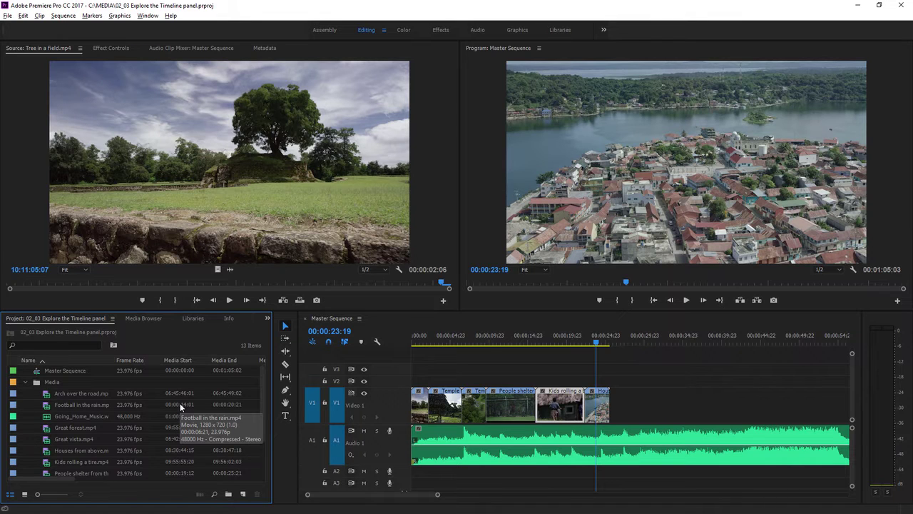
key("shift+3")
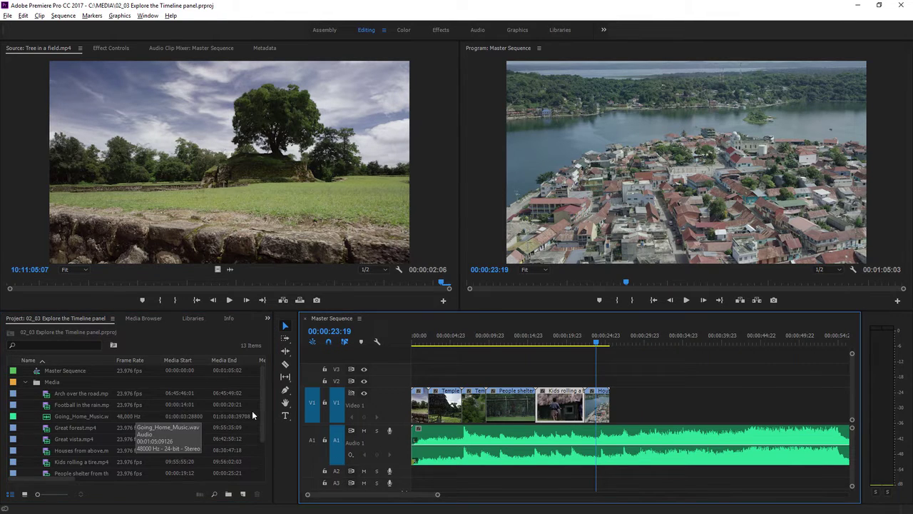
- Hide the Video 1 track's output, play the sequence briefly from about 7 seconds, and turn the track output back on
left_click(363, 394)
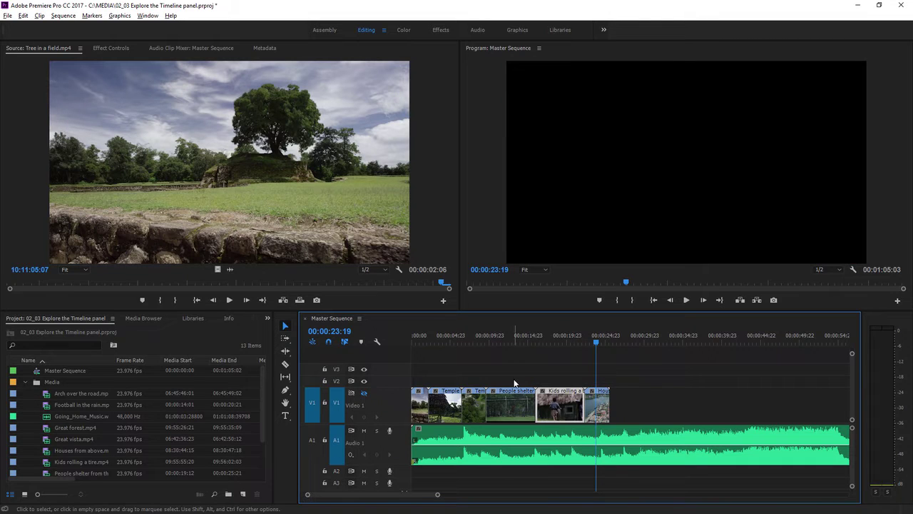
left_click(465, 338)
left_click(687, 300)
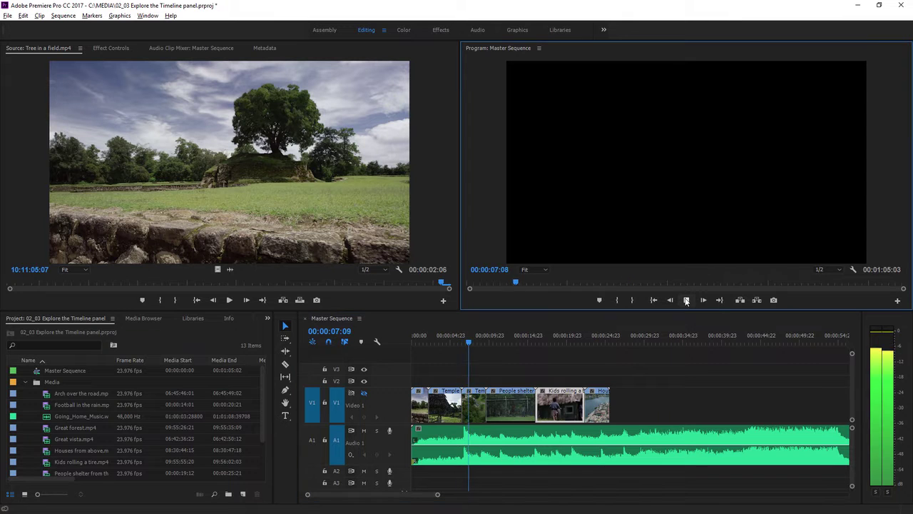
left_click(687, 300)
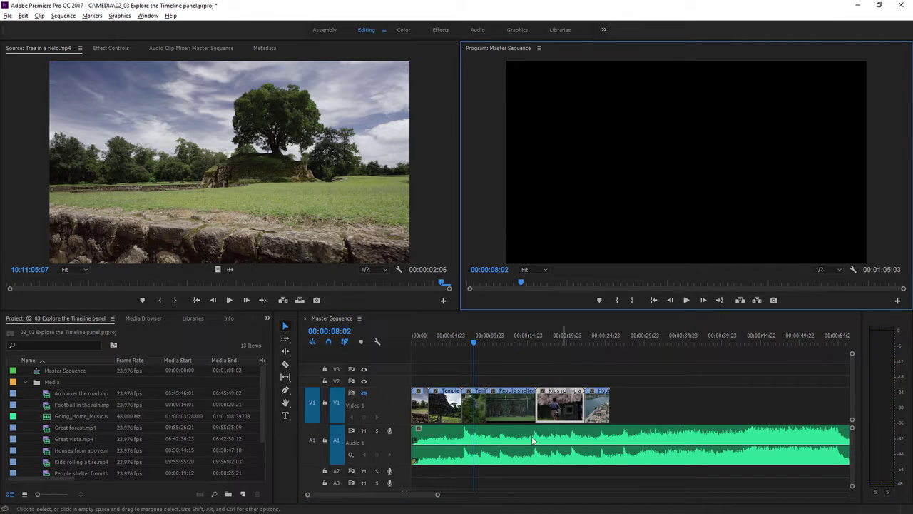
left_click(363, 393)
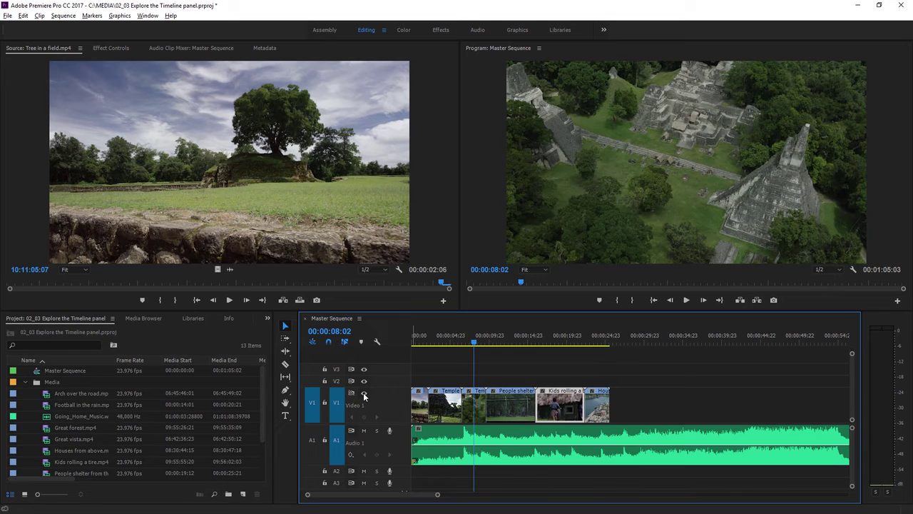
- Mute the Audio 1 track for a short playback, then unmute it and play the sequence briefly with sound
left_click(363, 431)
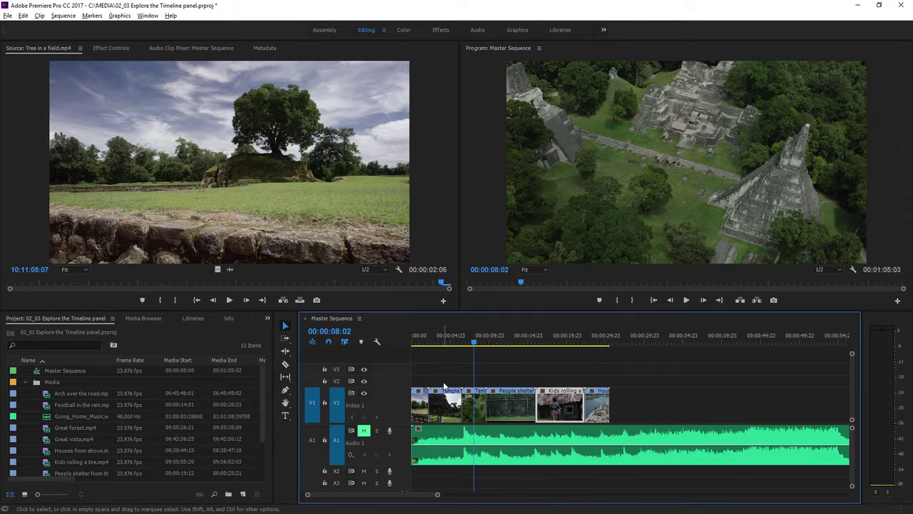
key("space")
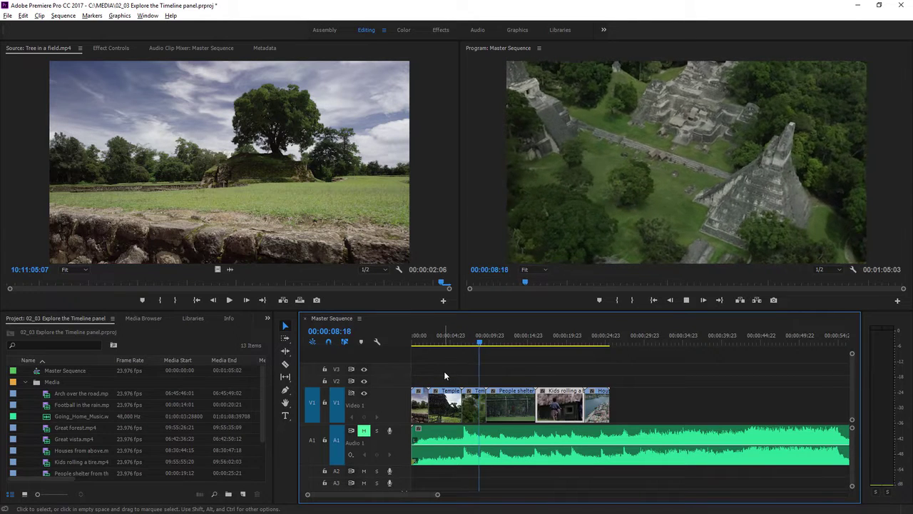
key("space")
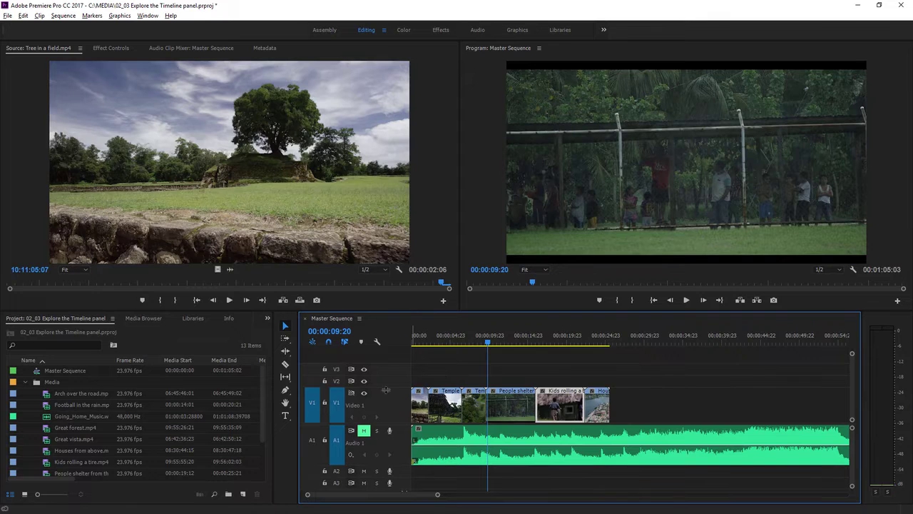
left_click(364, 431)
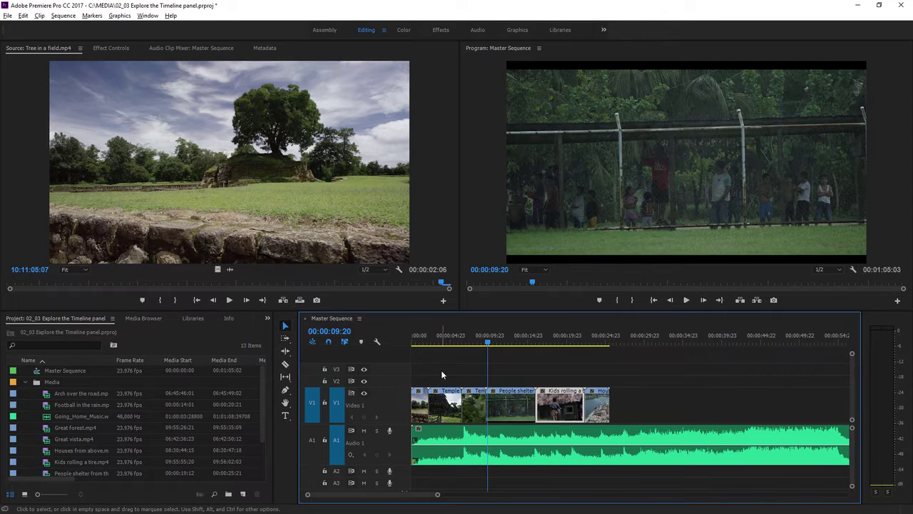
key("space")
key("space")
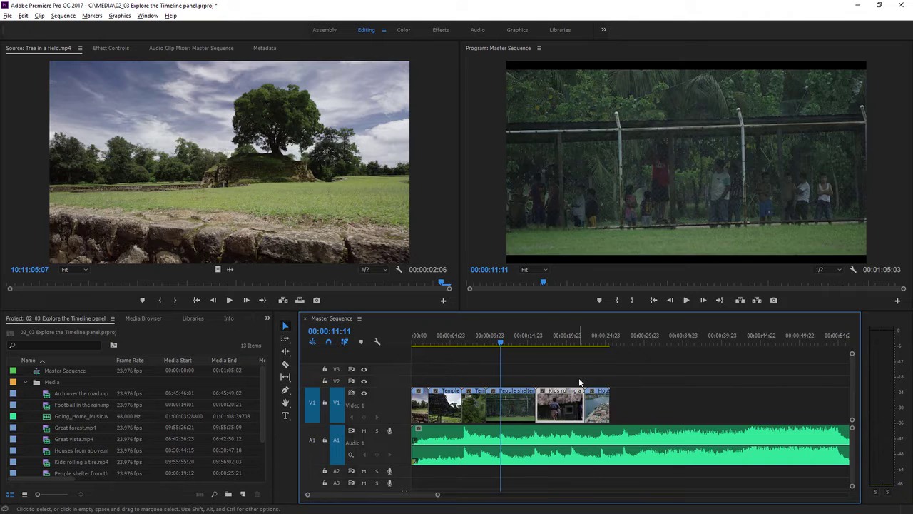
- Move the Houses clip later on Video 1, leaving a gap, and return it to the end of the Kids rolling a tire clip
left_click_drag(592, 401, 662, 407)
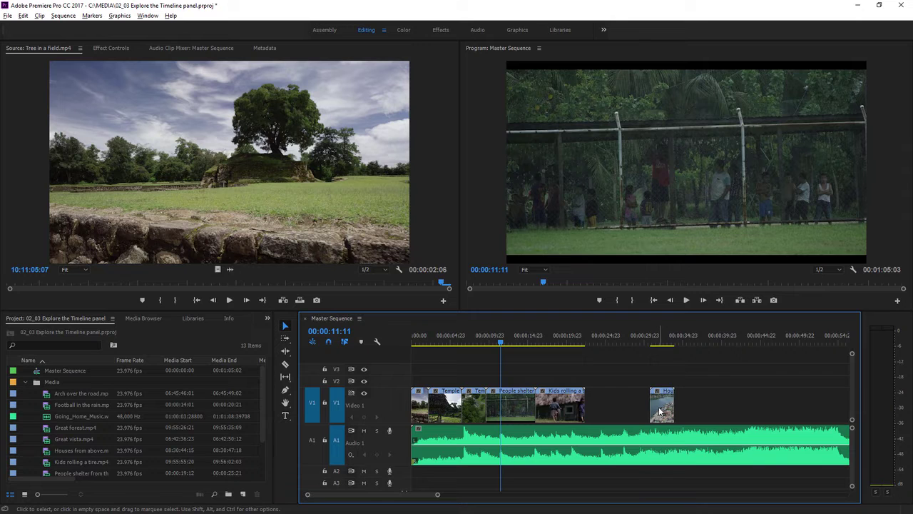
left_click_drag(661, 412, 606, 417)
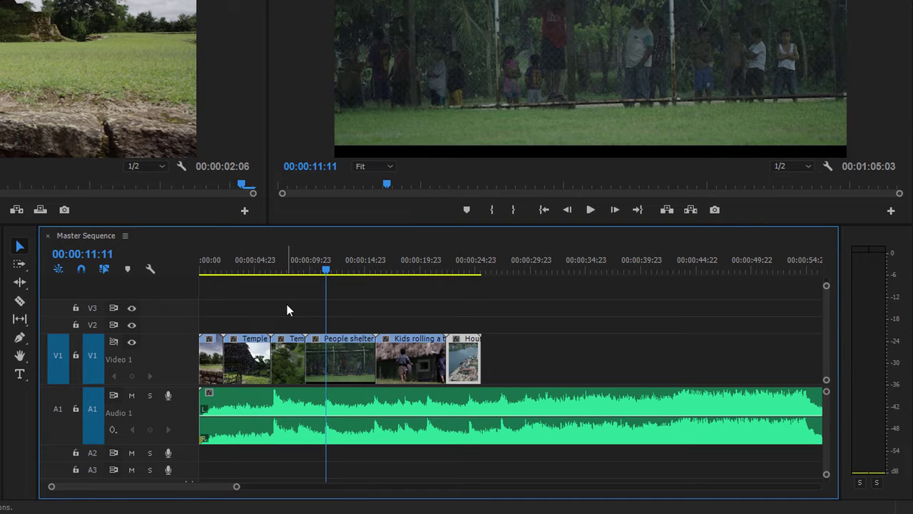
- Select the last four clips on Video 1 together, try moving them later along the track, and undo the move
left_click_drag(287, 309, 474, 369)
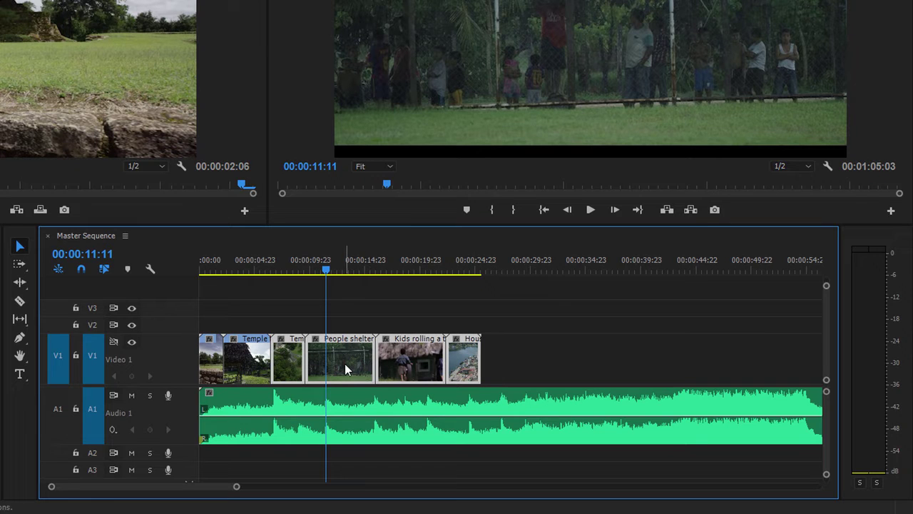
left_click_drag(345, 363, 419, 364)
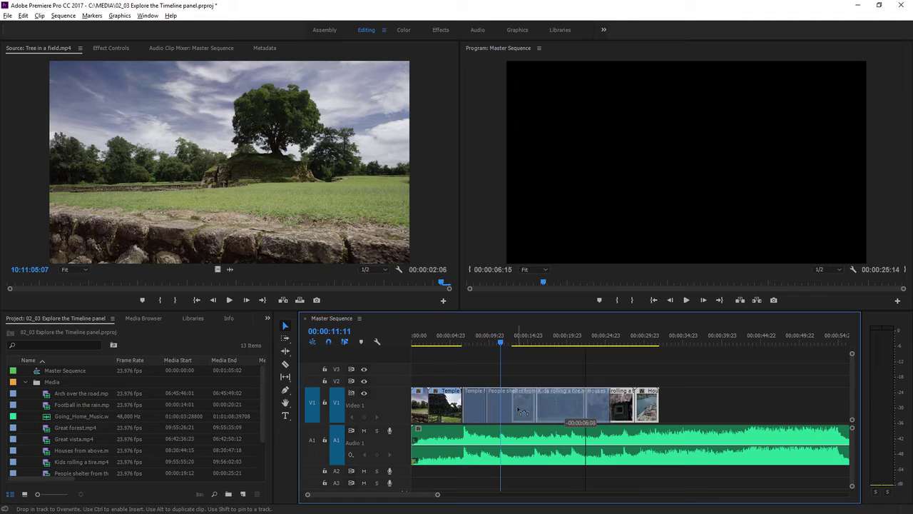
key("ctrl+z")
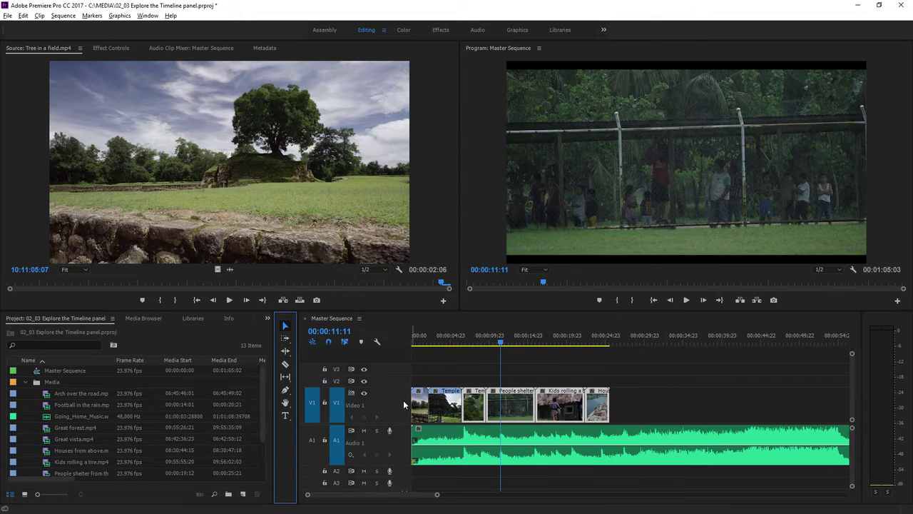
- Make the Video 1 and Audio 1 tracks taller and zoom the timeline in slightly along its length
left_click_drag(396, 388, 396, 371)
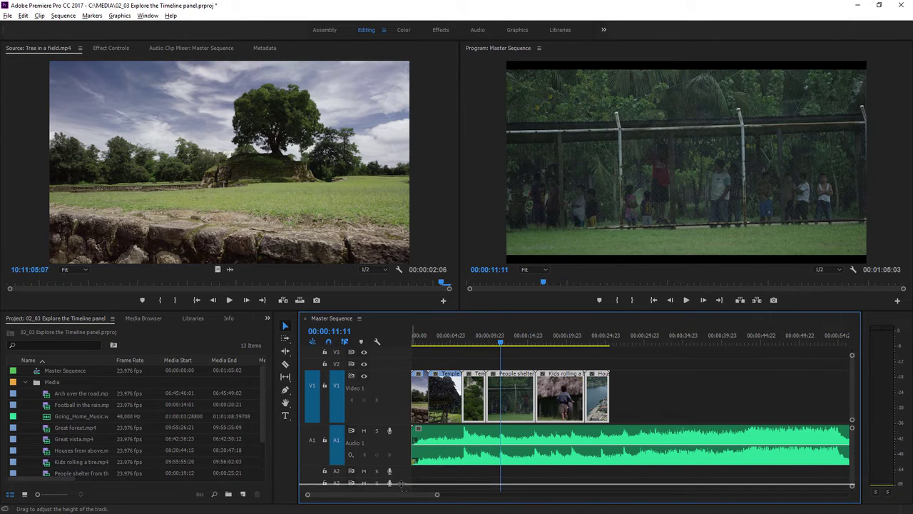
left_click_drag(402, 477, 402, 484)
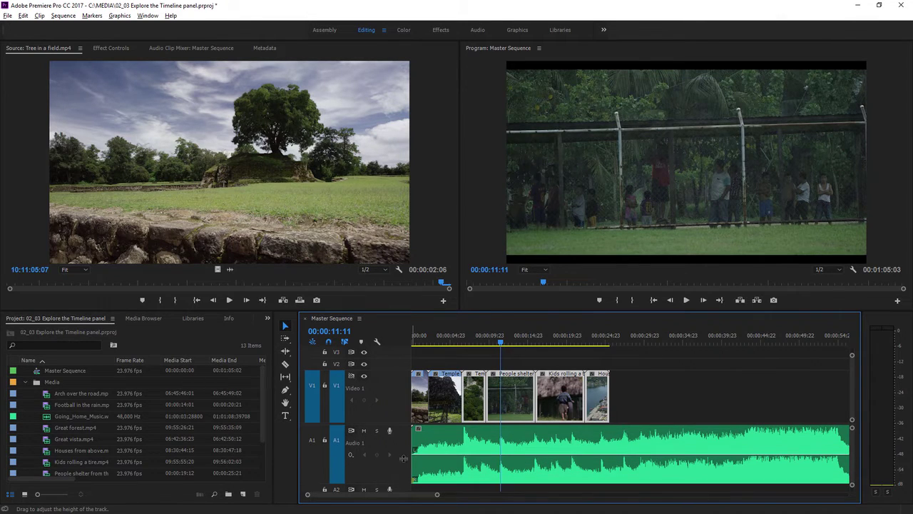
left_click_drag(404, 435, 404, 436)
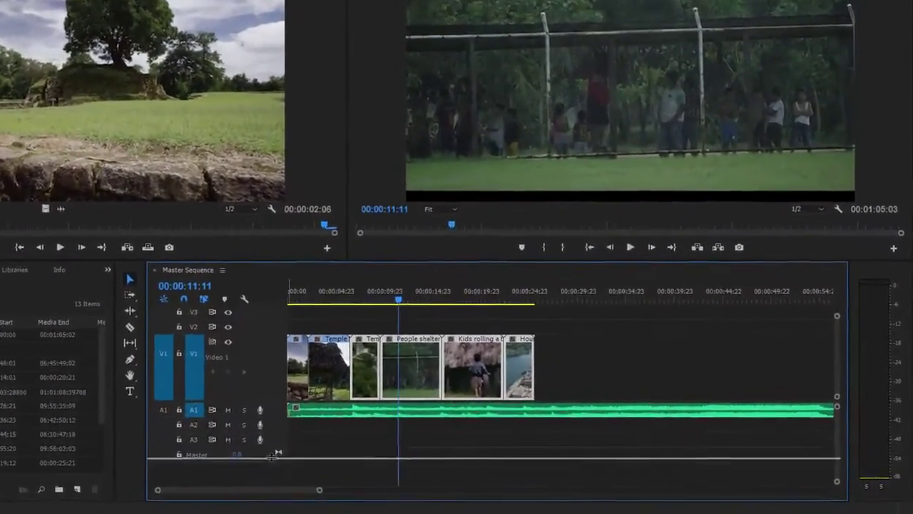
double_click(382, 430)
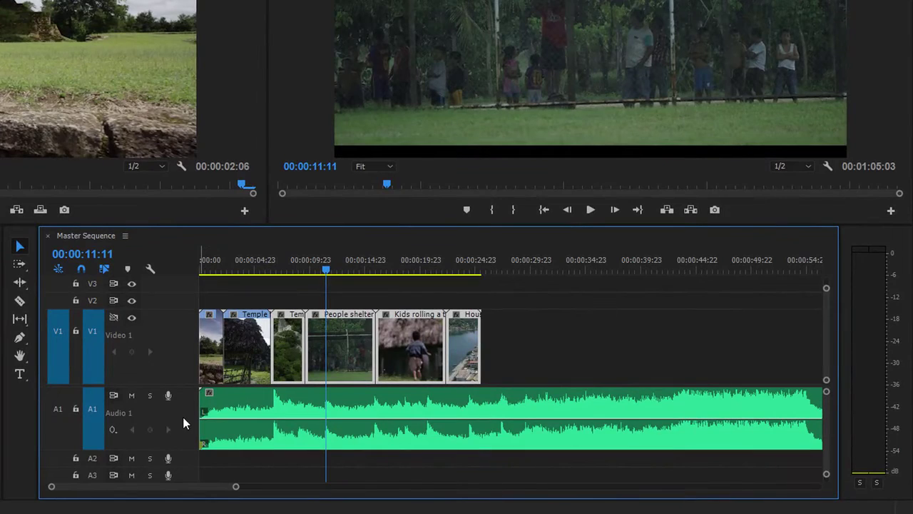
scroll(183, 417, "down", 2)
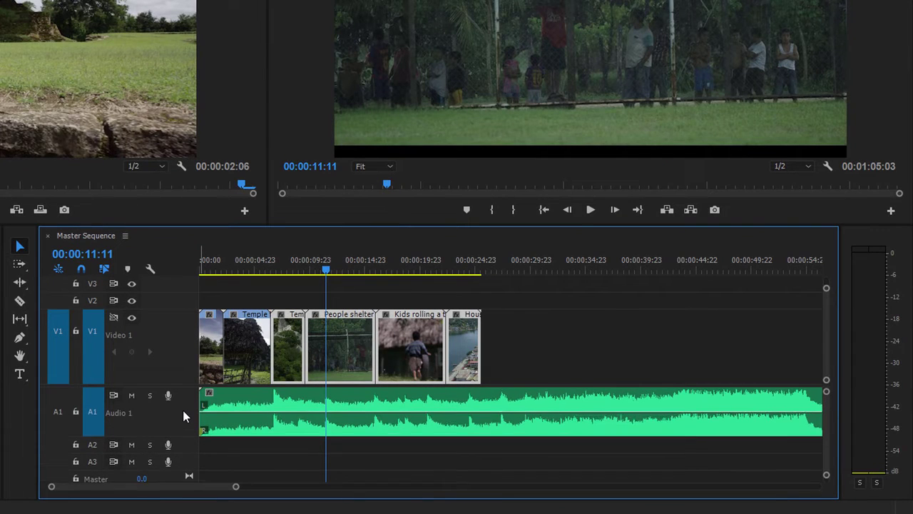
scroll(184, 416, "up", 2)
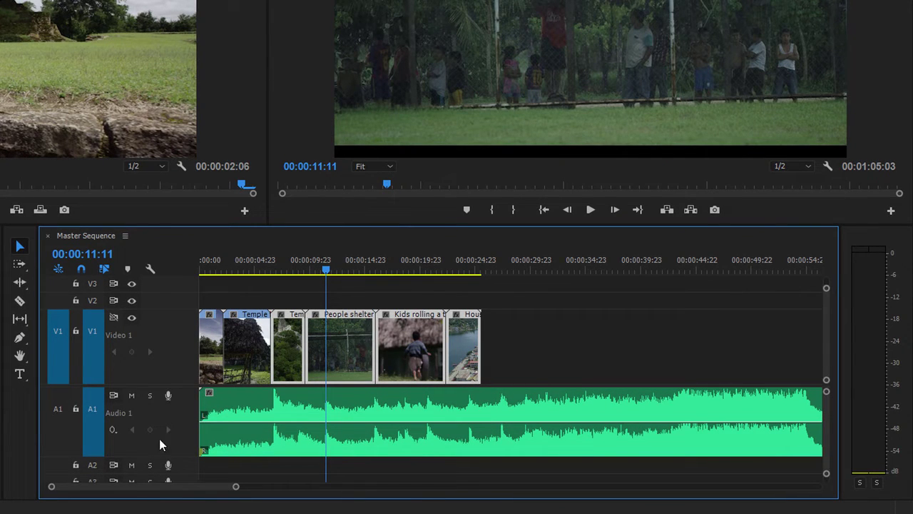
left_click_drag(156, 489, 131, 492)
left_click_drag(236, 489, 261, 480)
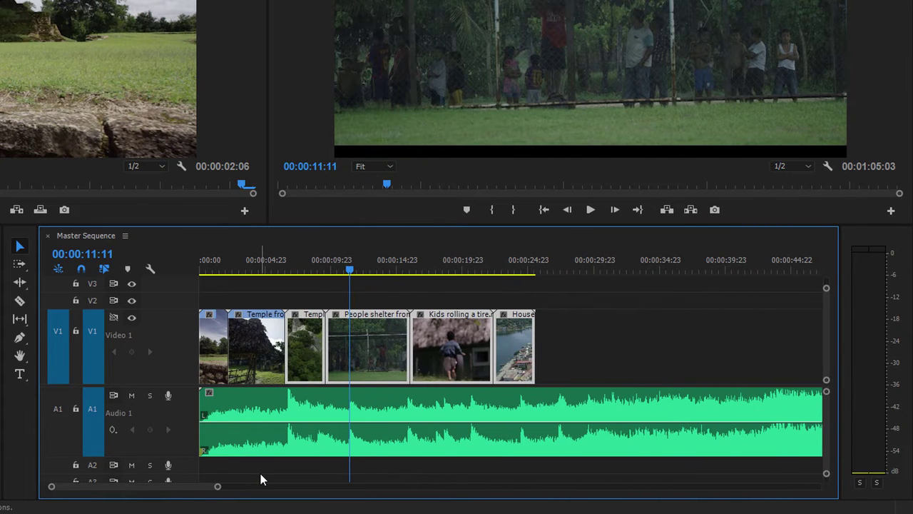